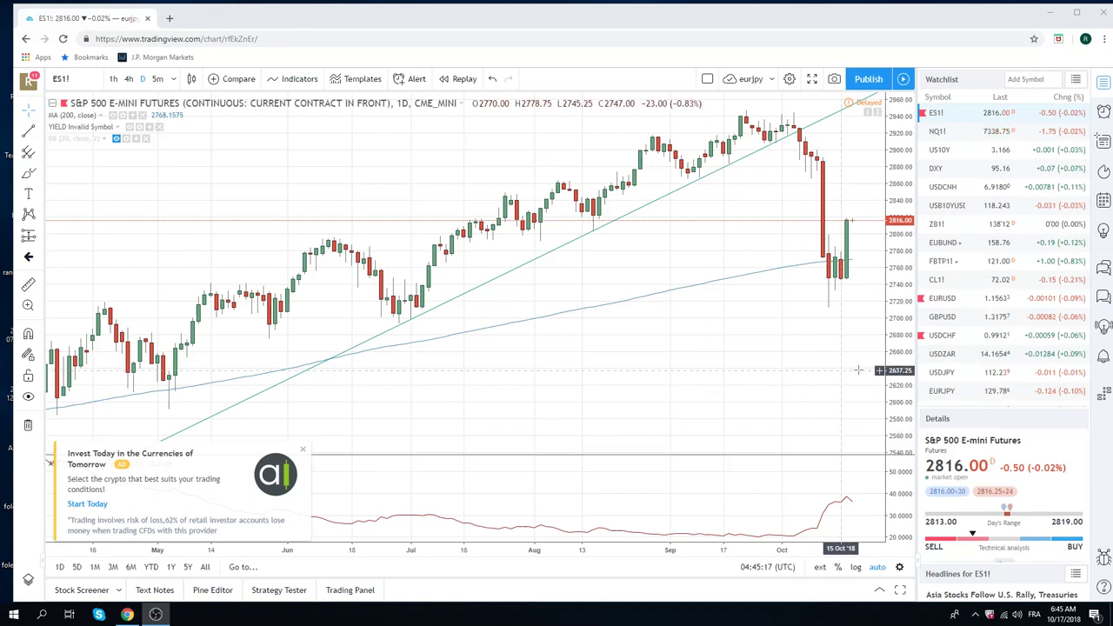
# - Load the USDZAR daily chart, showing 14.16522 just above the rising trendline near 14.04
pyautogui.scroll(-3, 994, 311)
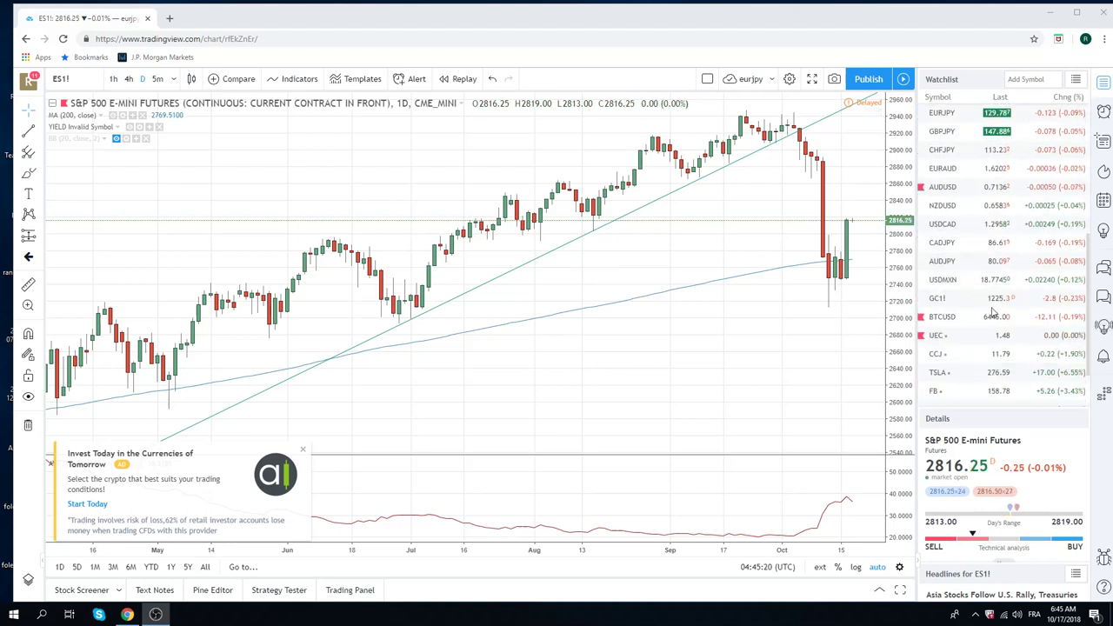
pyautogui.scroll(-2, 989, 309)
pyautogui.scroll(4, 985, 306)
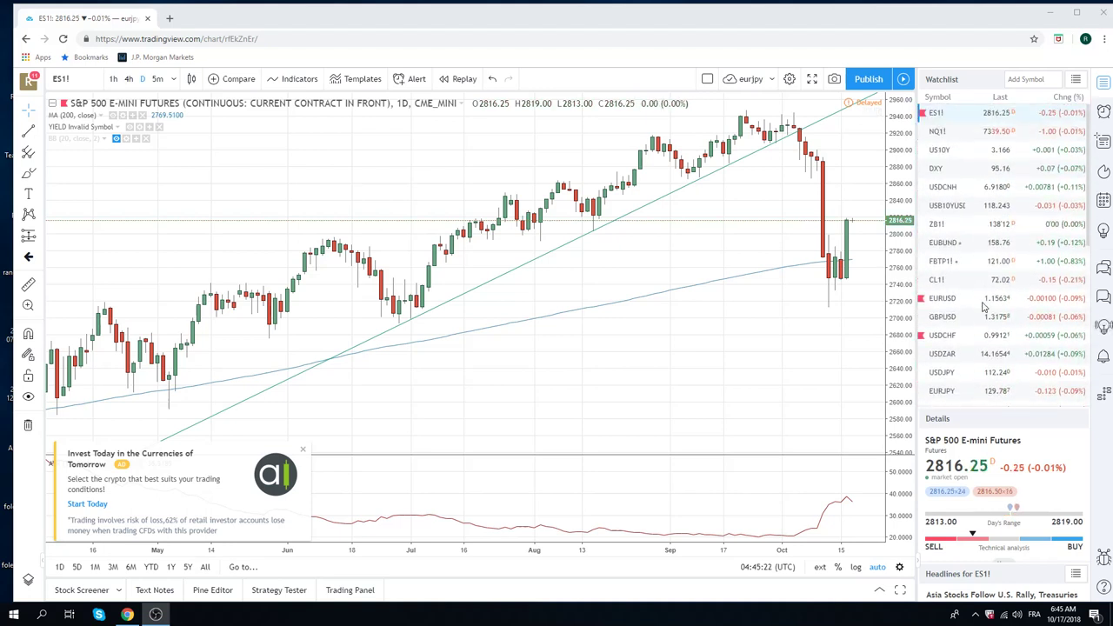
pyautogui.click(941, 115)
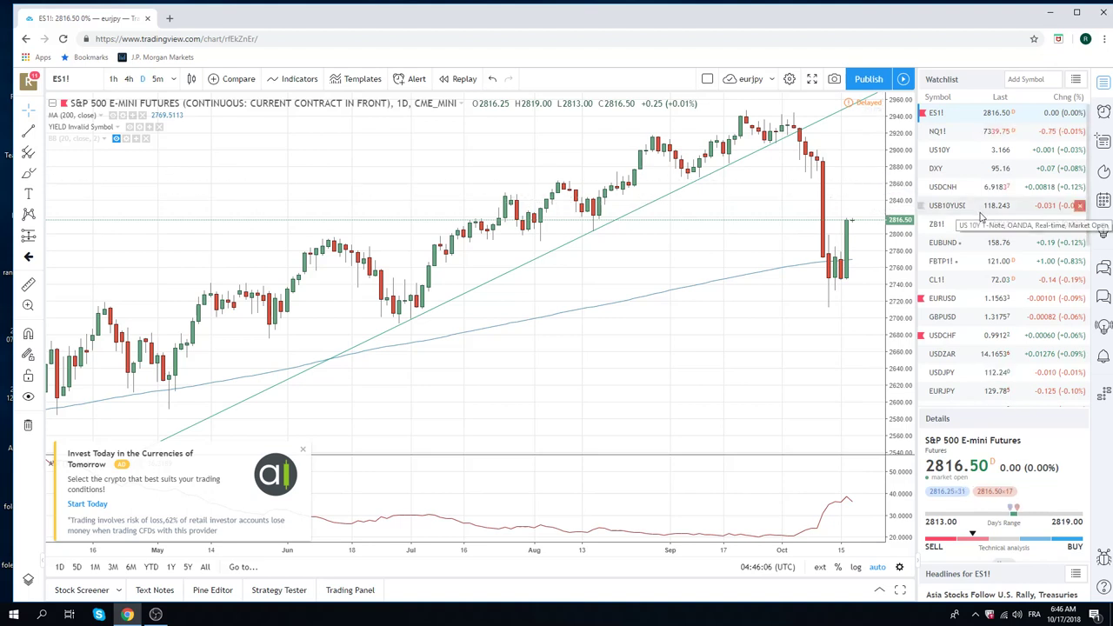
pyautogui.click(945, 354)
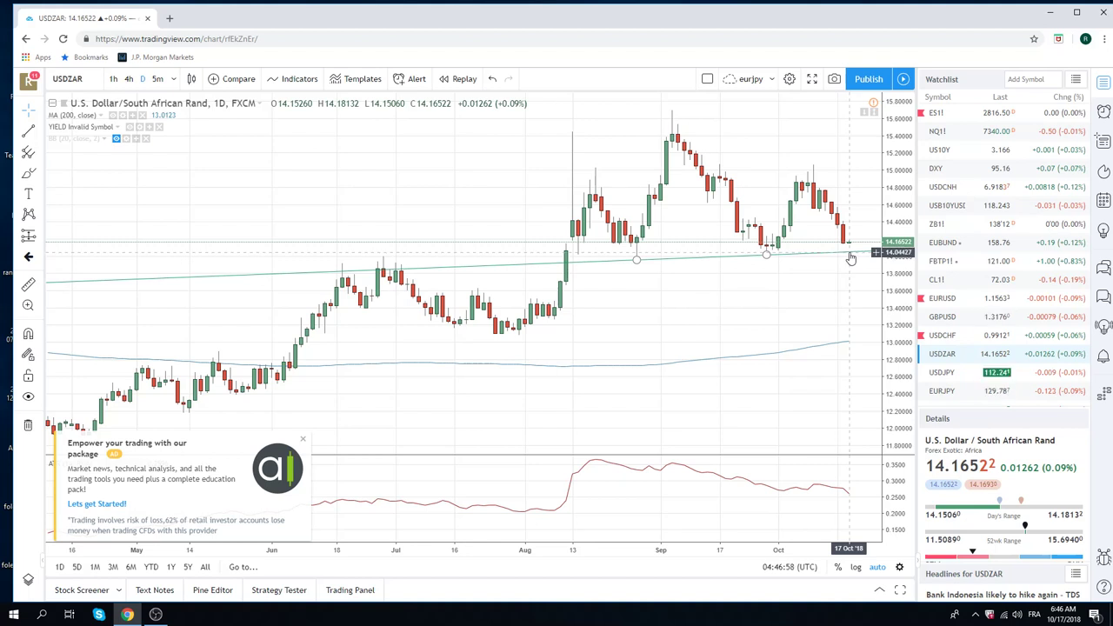
# - Load the GBPUSD chart and view it on 1h candles, then return to daily
pyautogui.click(941, 318)
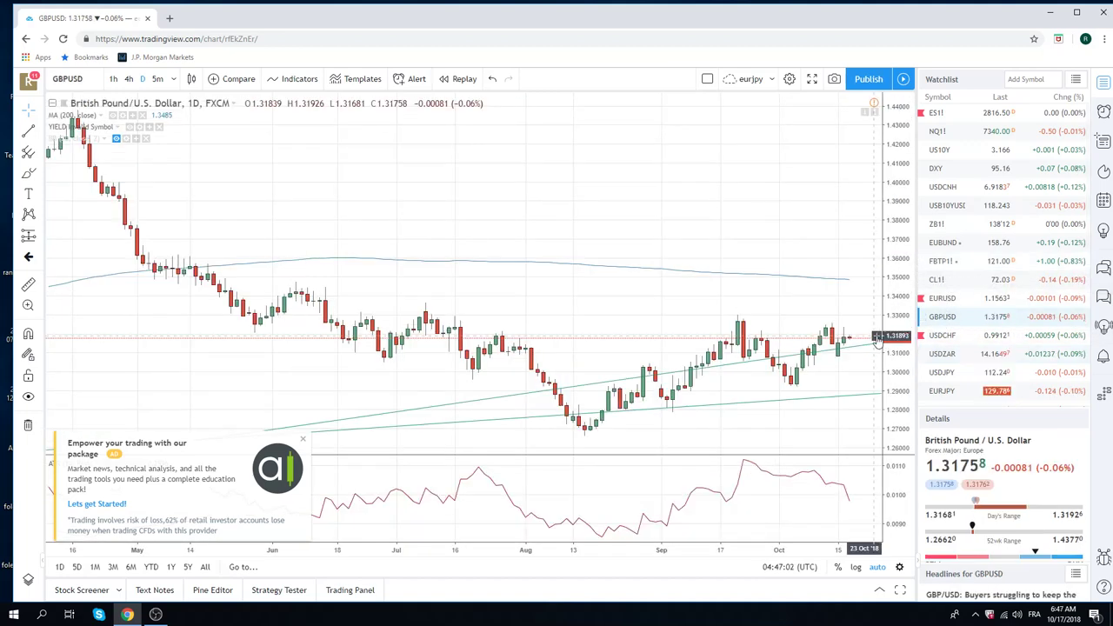
pyautogui.scroll(2, 836, 370)
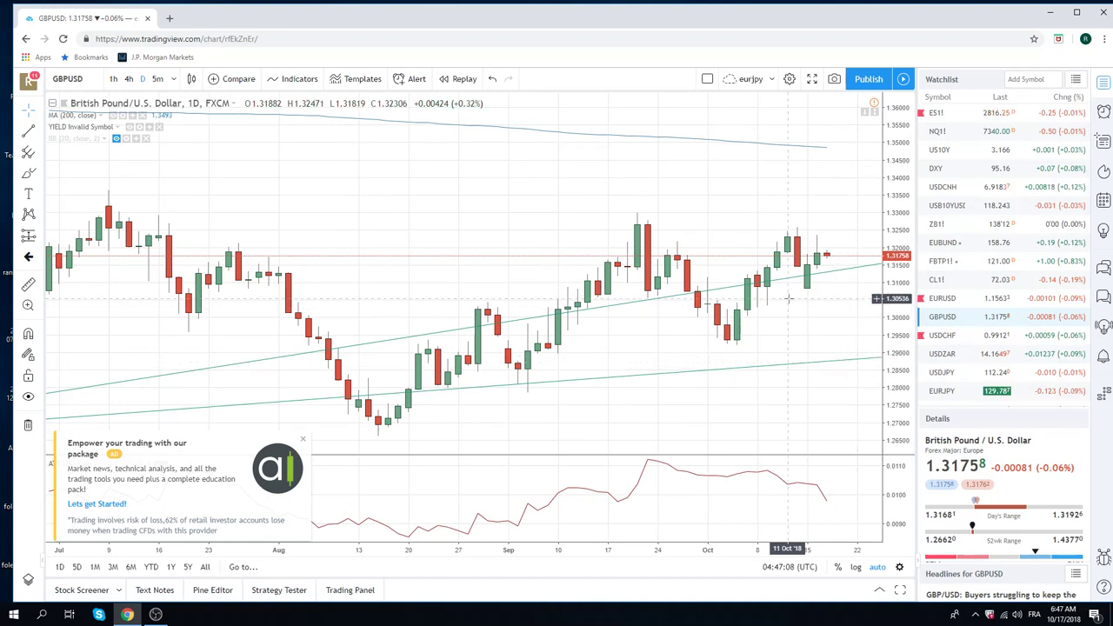
pyautogui.click(113, 78)
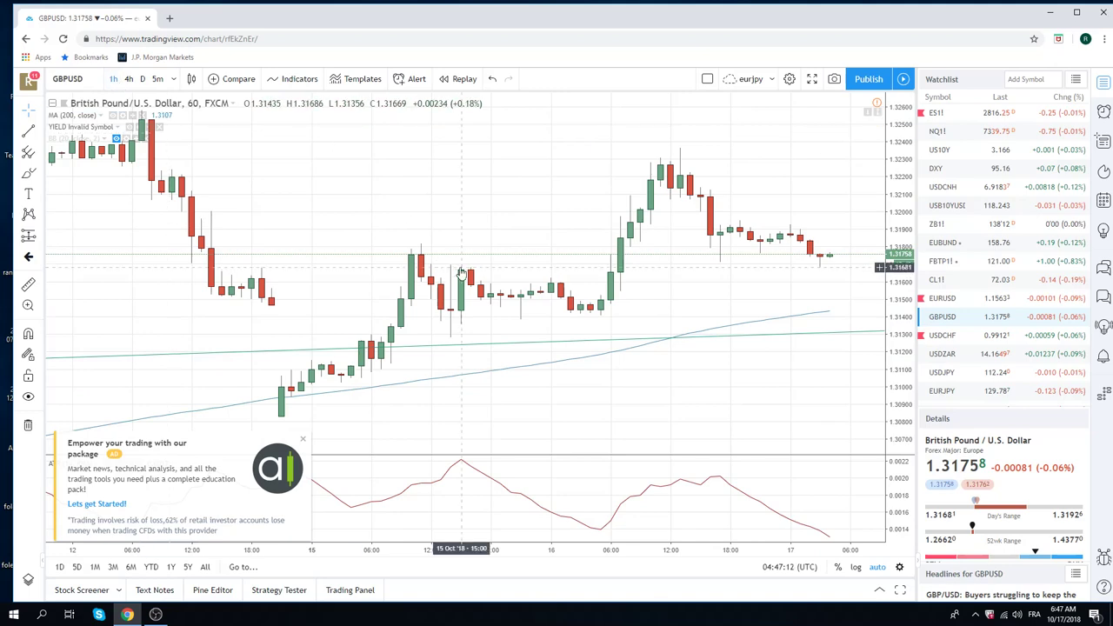
pyautogui.scroll(-5, 462, 274)
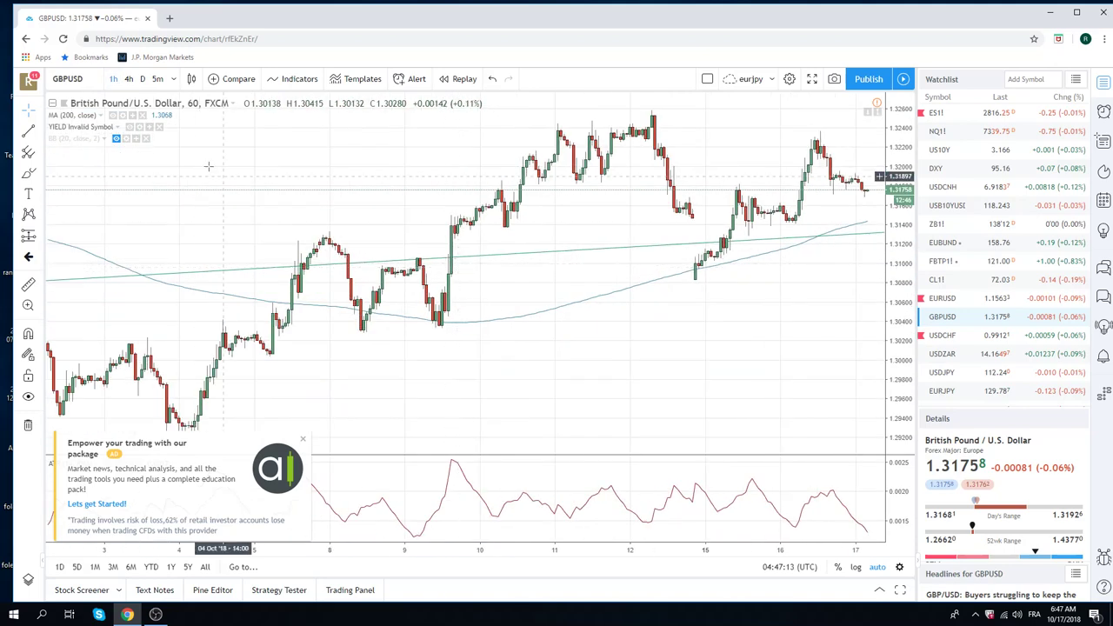
pyautogui.click(143, 78)
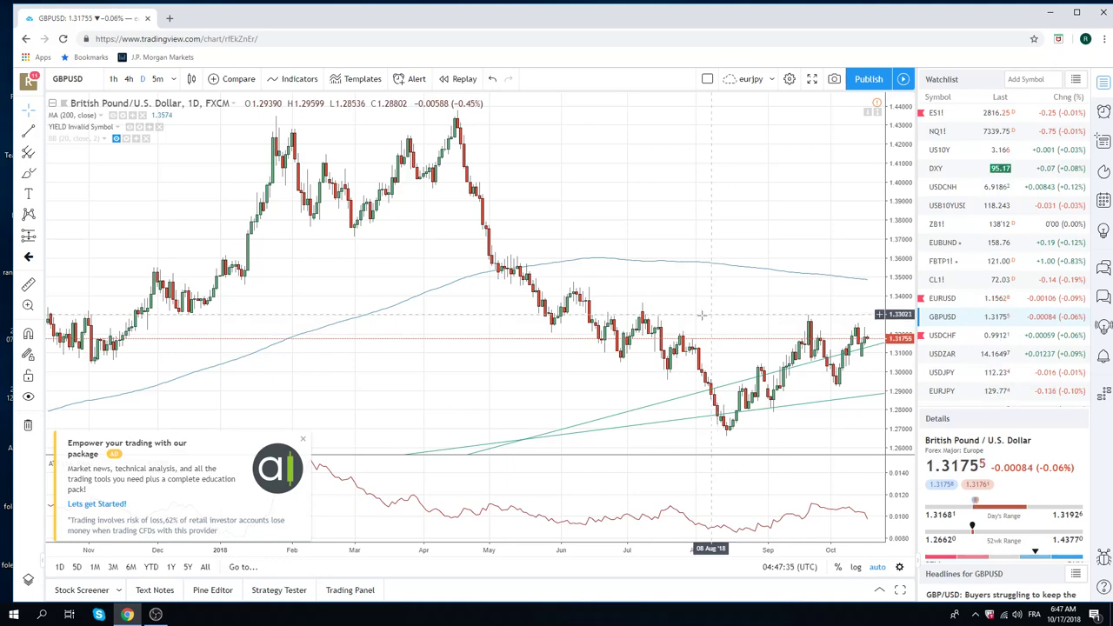
# - Hide GBPUSD's upper rising trendline, then move down the watchlist to USDCHF
pyautogui.scroll(5, 672, 357)
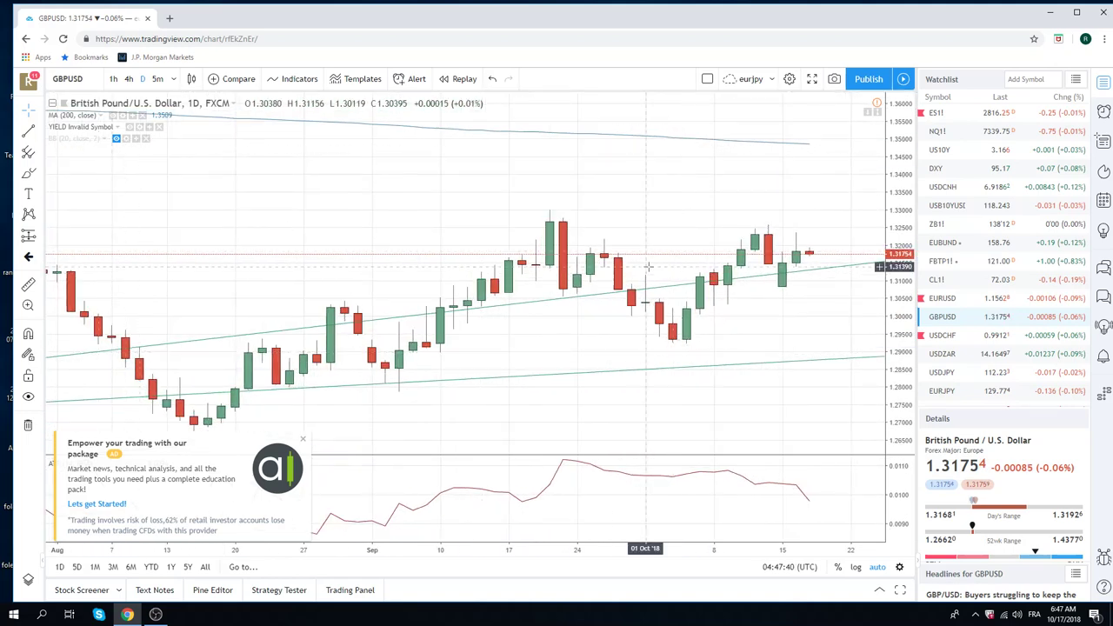
pyautogui.rightClick(814, 275)
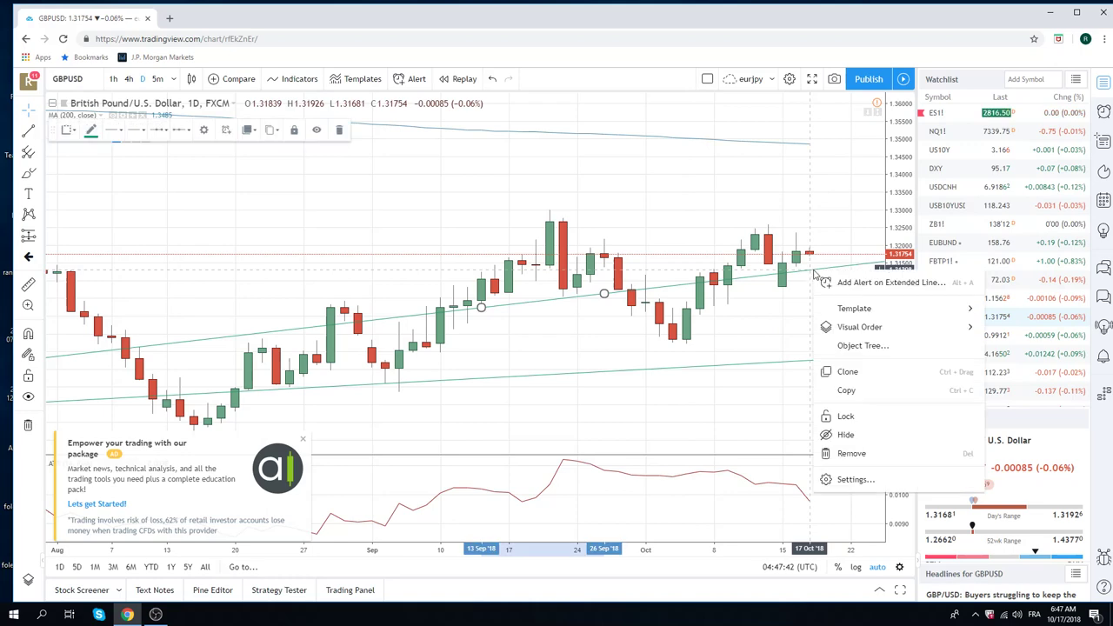
pyautogui.click(873, 433)
pyautogui.scroll(-5, 814, 252)
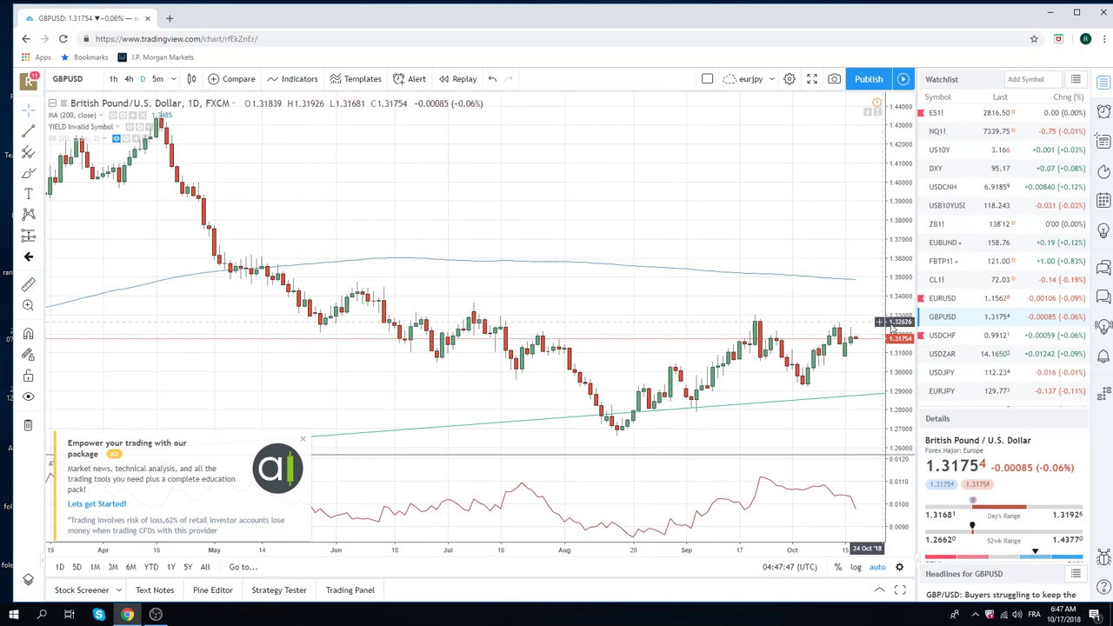
pyautogui.press('Down')
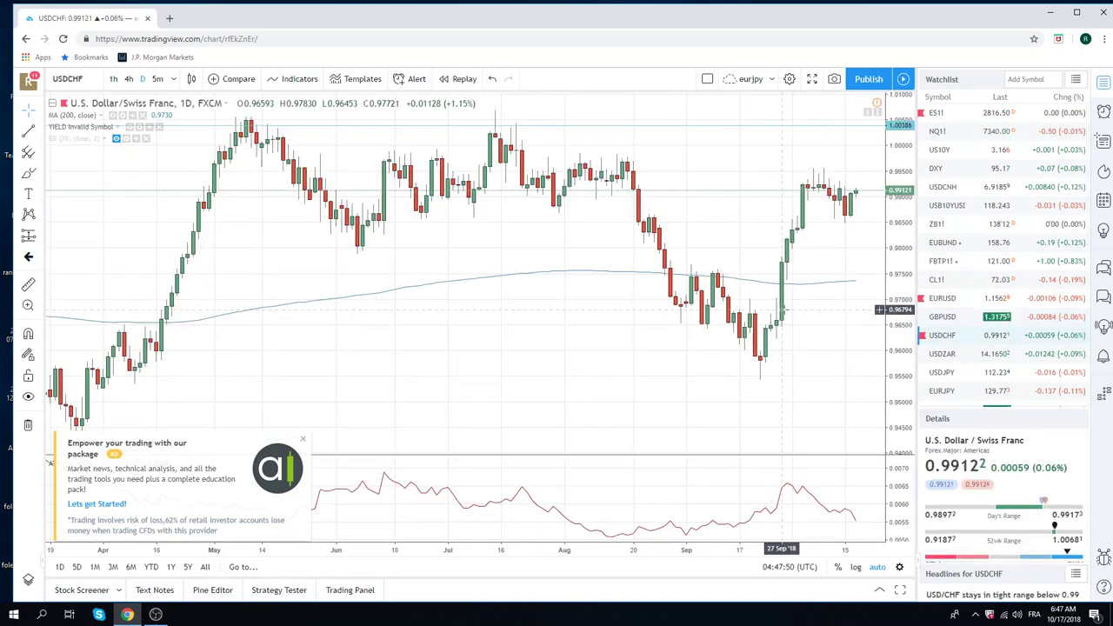
# - Zoom the USD/CHF daily chart out and back in to see its longer history
pyautogui.scroll(-3, 596, 330)
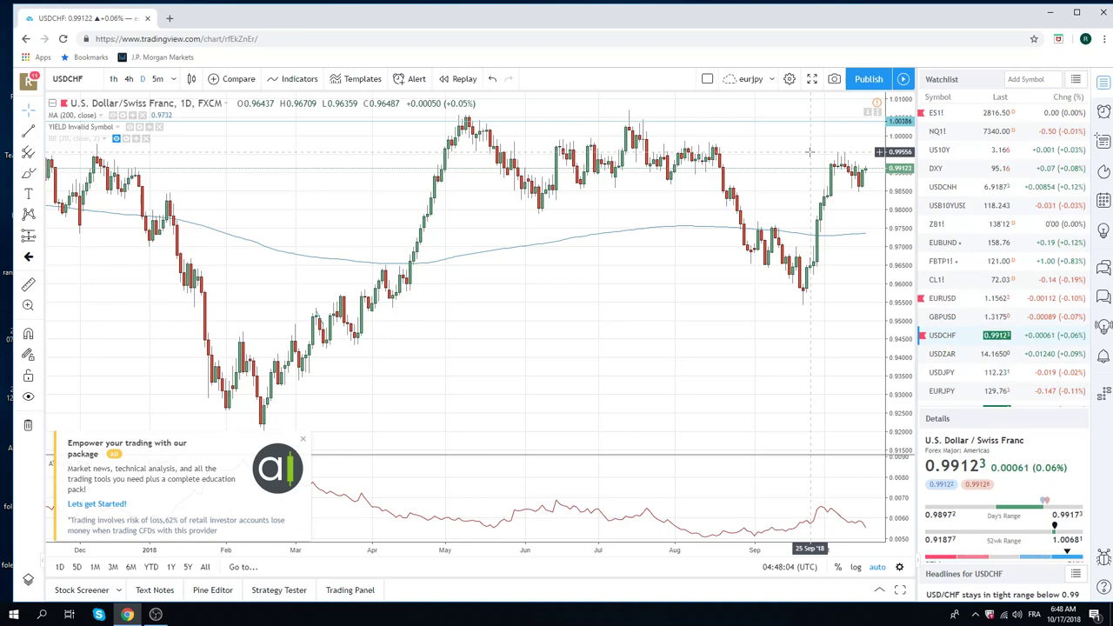
pyautogui.scroll(-5, 808, 152)
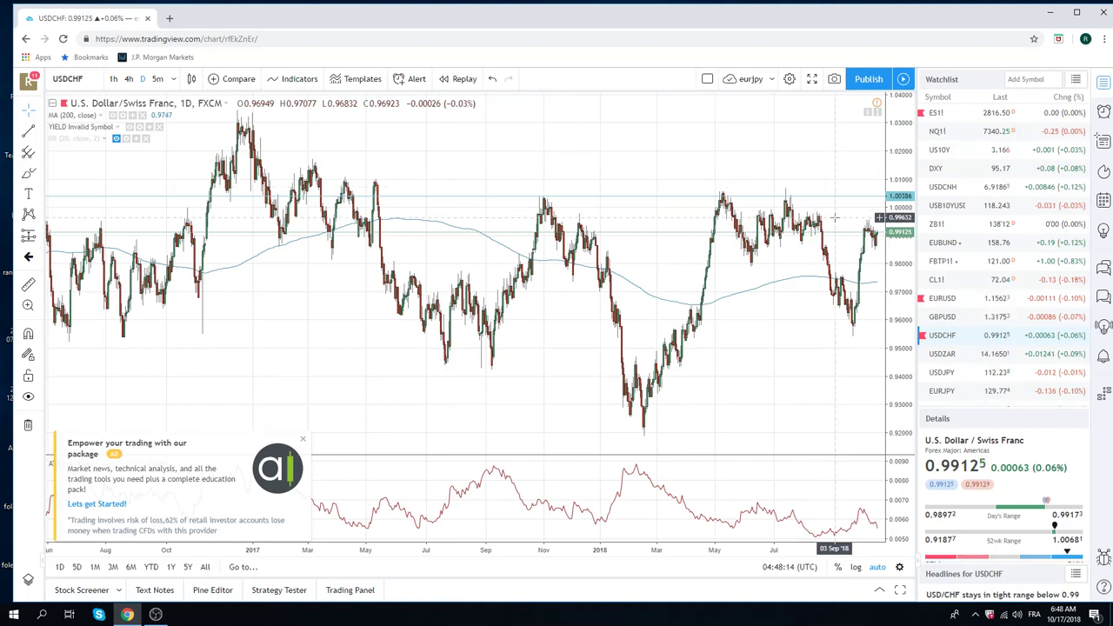
pyautogui.scroll(5, 834, 217)
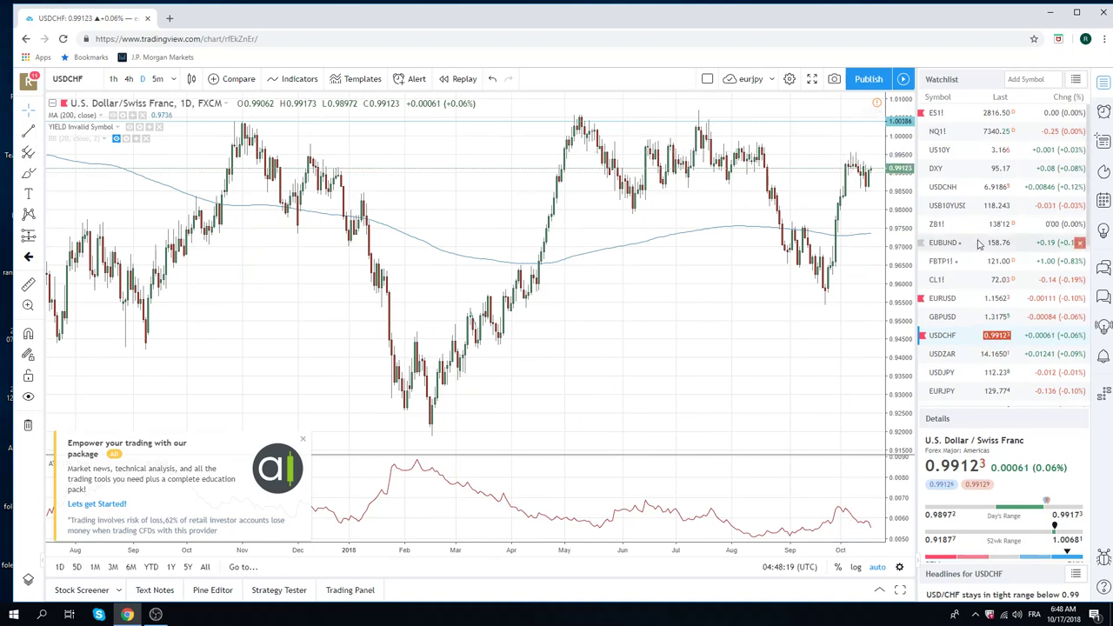
# - View the EUR/USD daily chart zoomed to recent months, then return to USDCHF
pyautogui.click(941, 299)
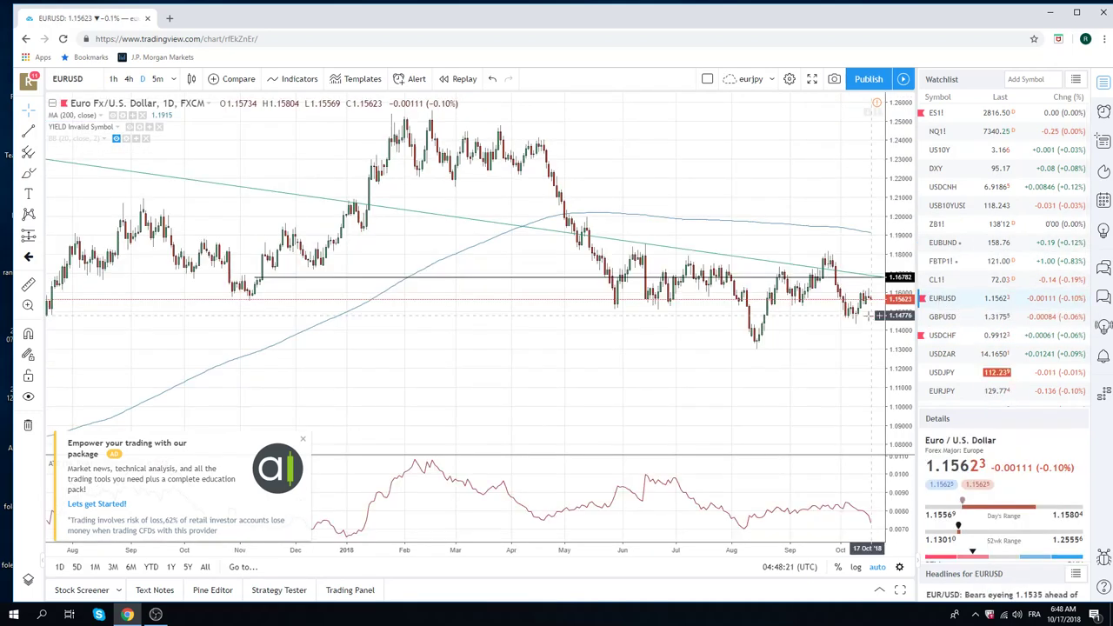
pyautogui.scroll(5, 761, 321)
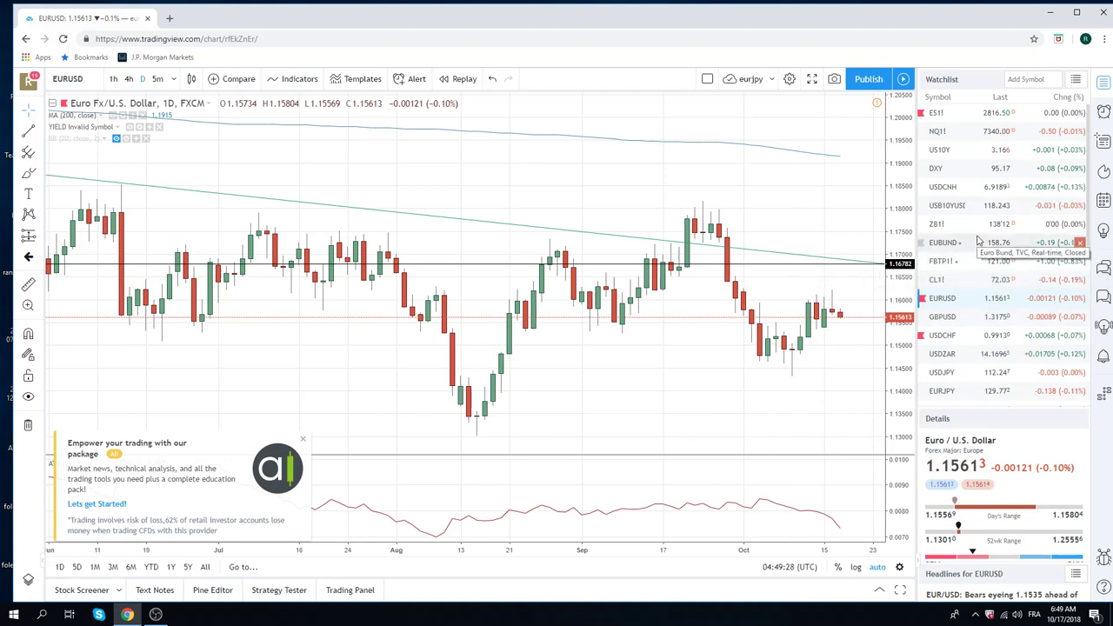
pyautogui.scroll(-1, 978, 241)
pyautogui.click(943, 311)
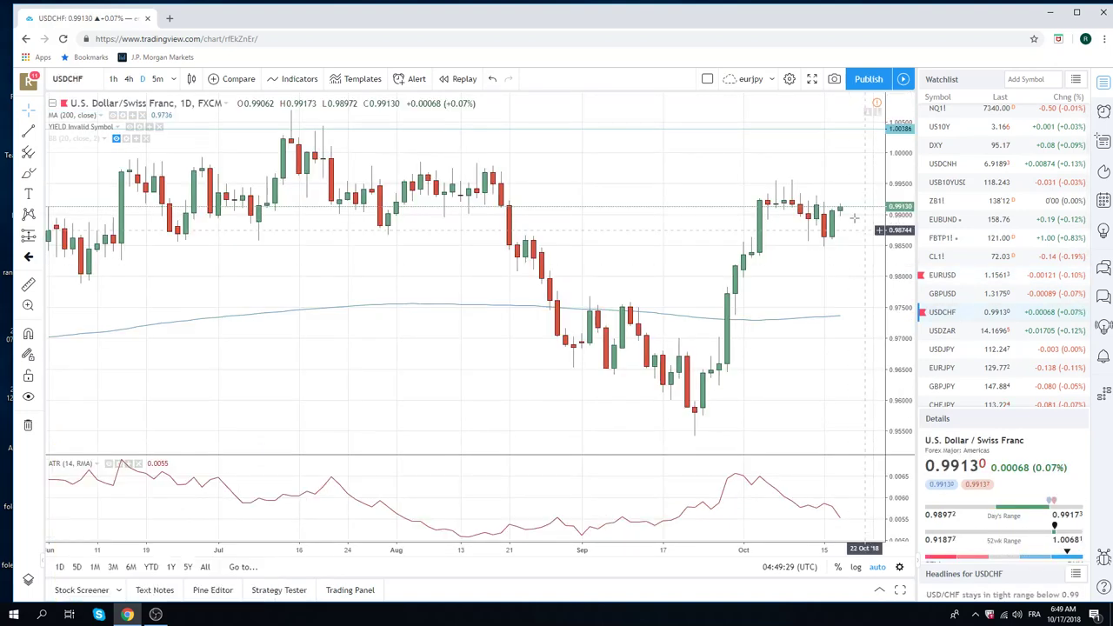
# - Scroll the watchlist and load the USDJPY daily chart, last at 112.247
pyautogui.scroll(-2, 853, 218)
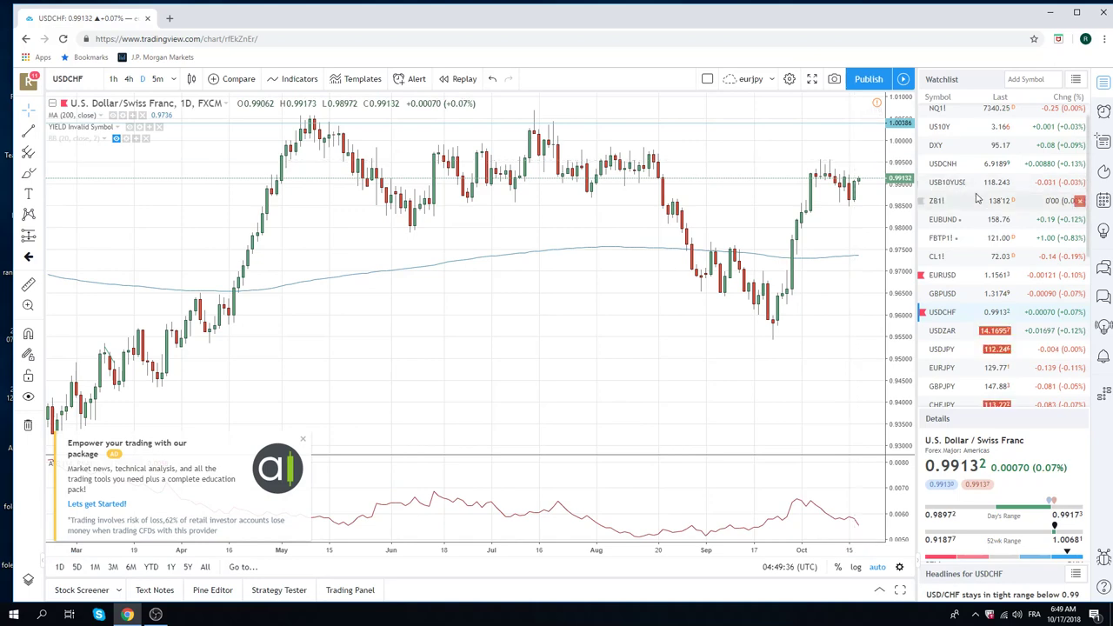
pyautogui.scroll(-1, 976, 202)
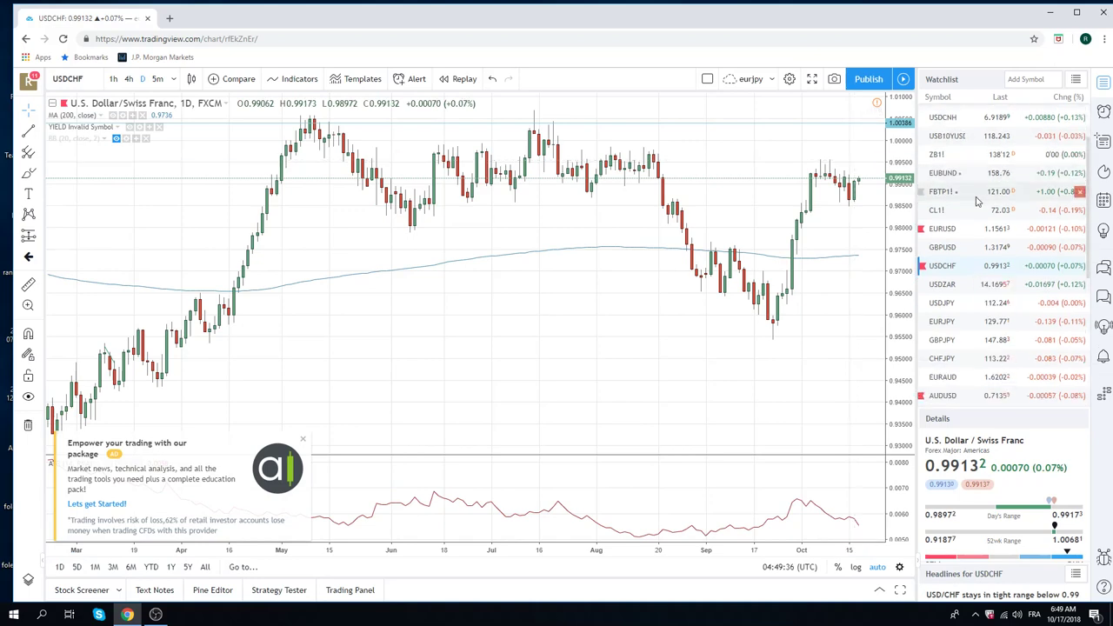
pyautogui.click(957, 304)
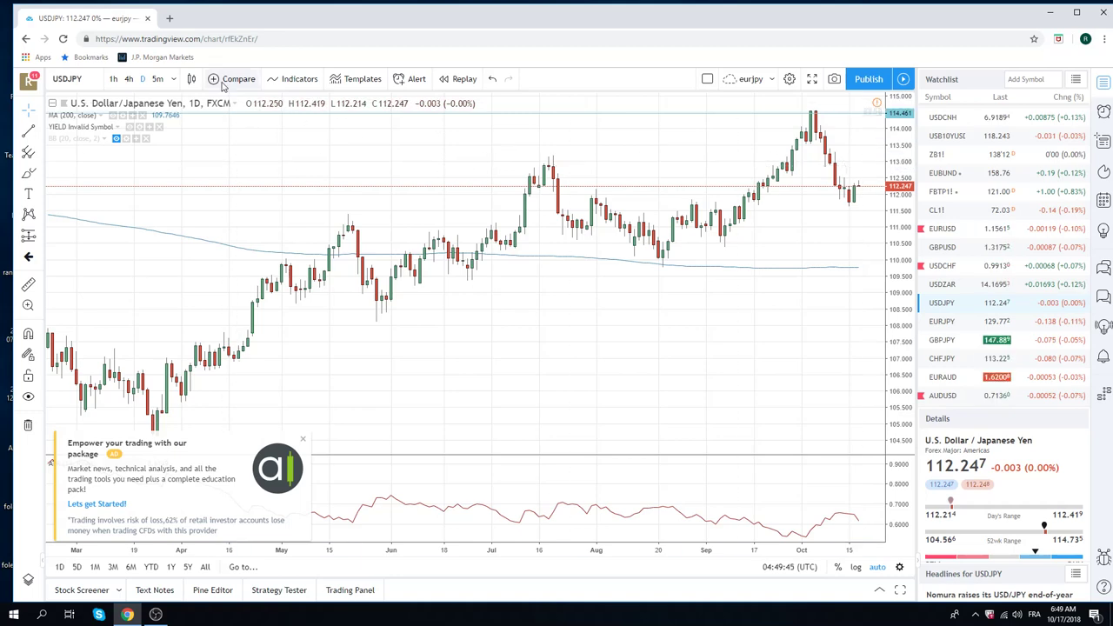
# - Set the USDJPY chart interval to 1 week
pyautogui.click(174, 80)
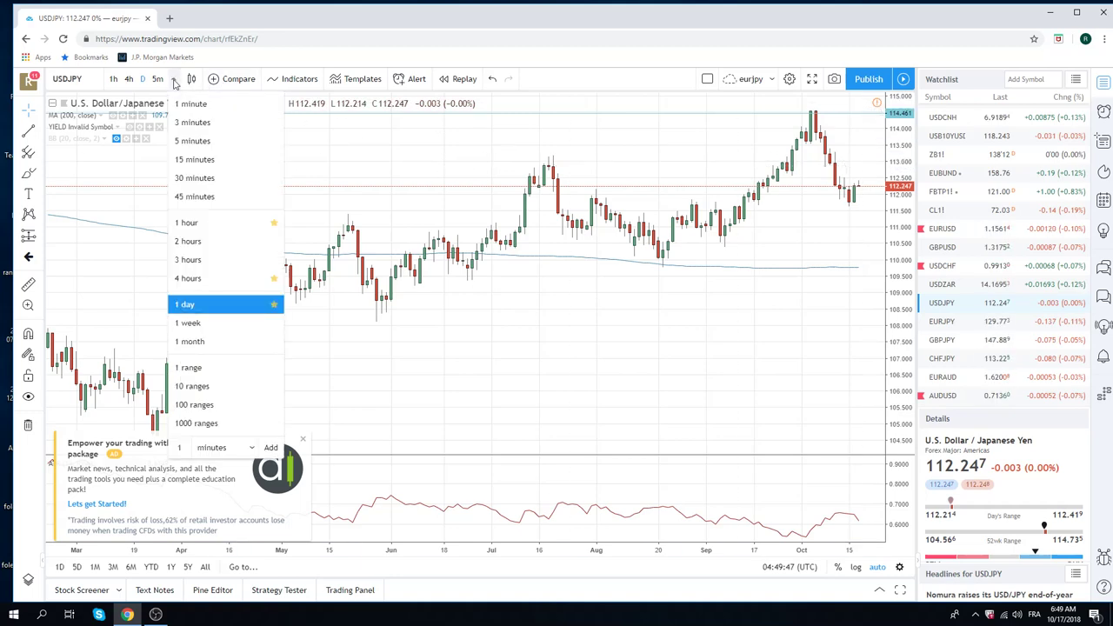
pyautogui.click(213, 322)
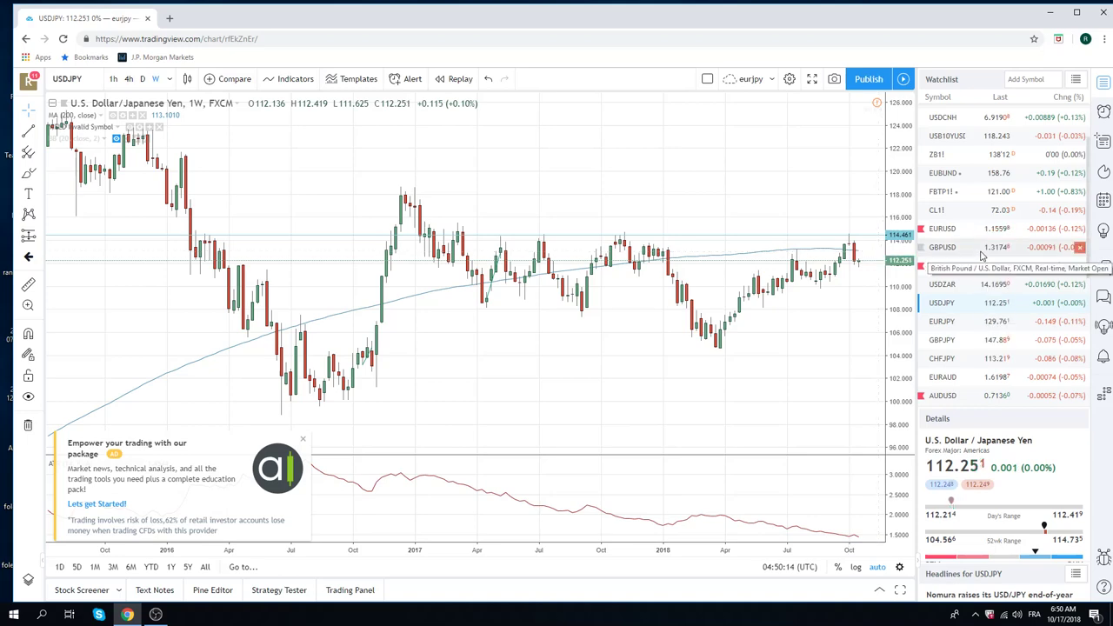
# - Review the AUDUSD and then USDCAD weekly charts
pyautogui.click(959, 397)
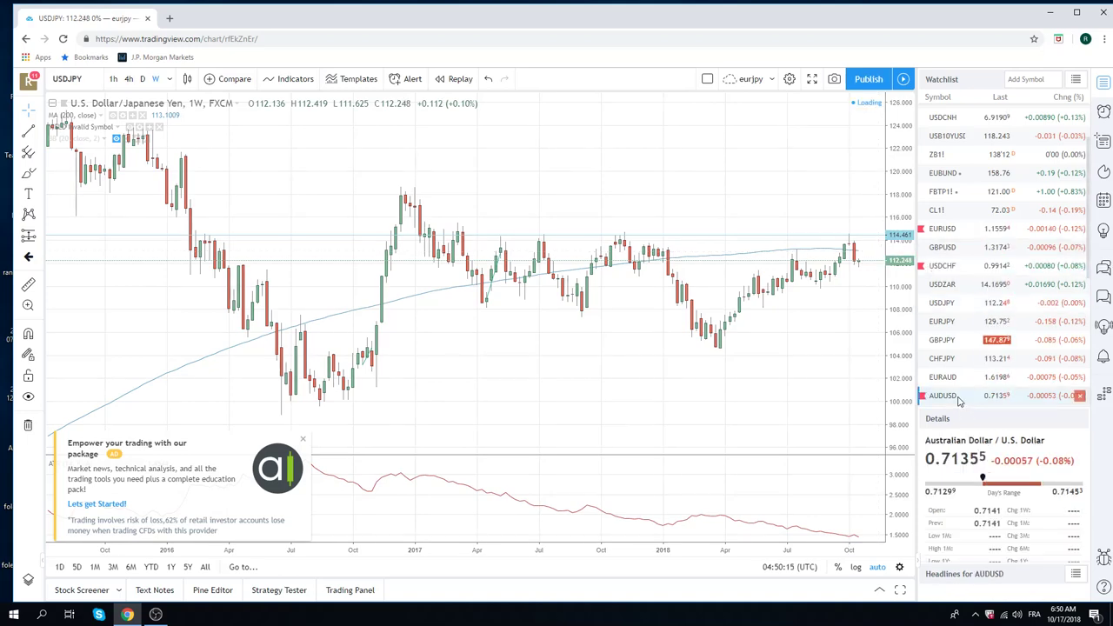
pyautogui.scroll(-2, 969, 348)
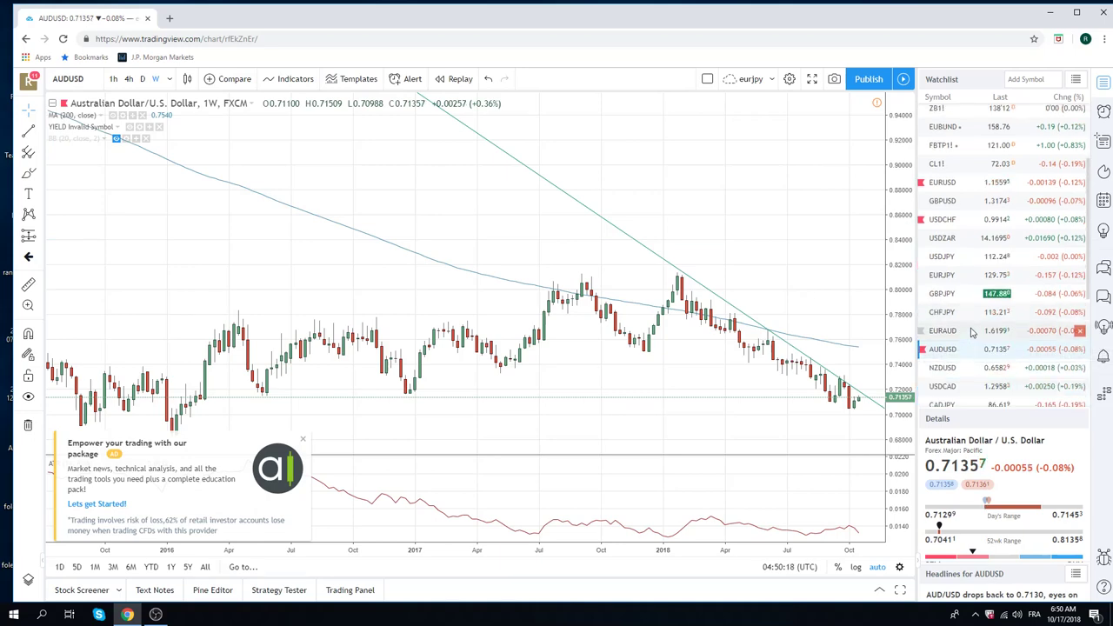
pyautogui.click(952, 386)
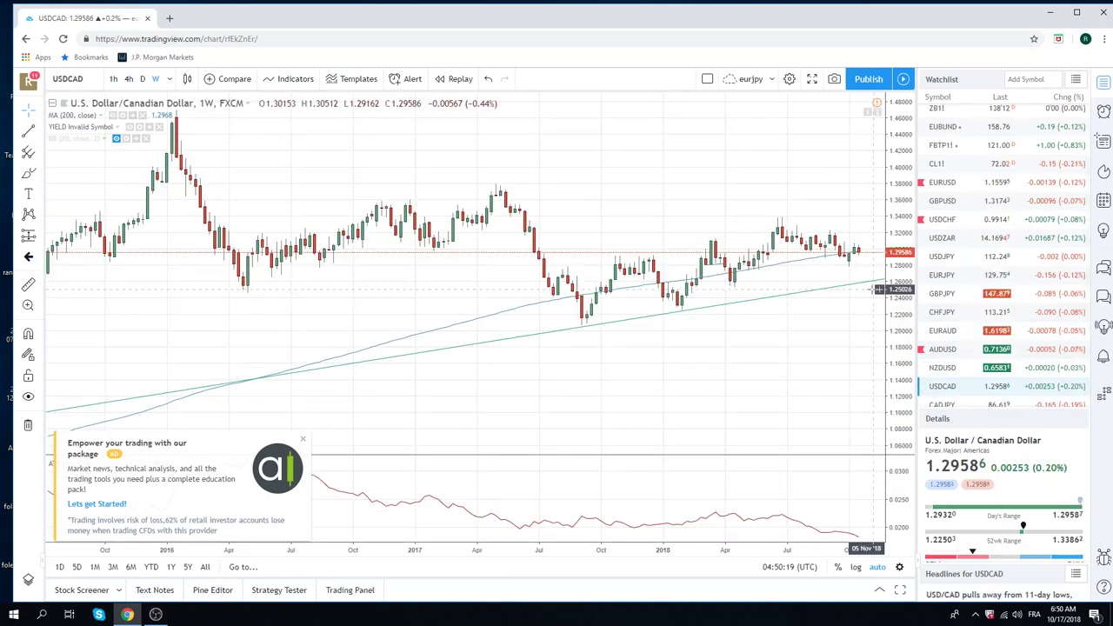
pyautogui.scroll(2, 869, 278)
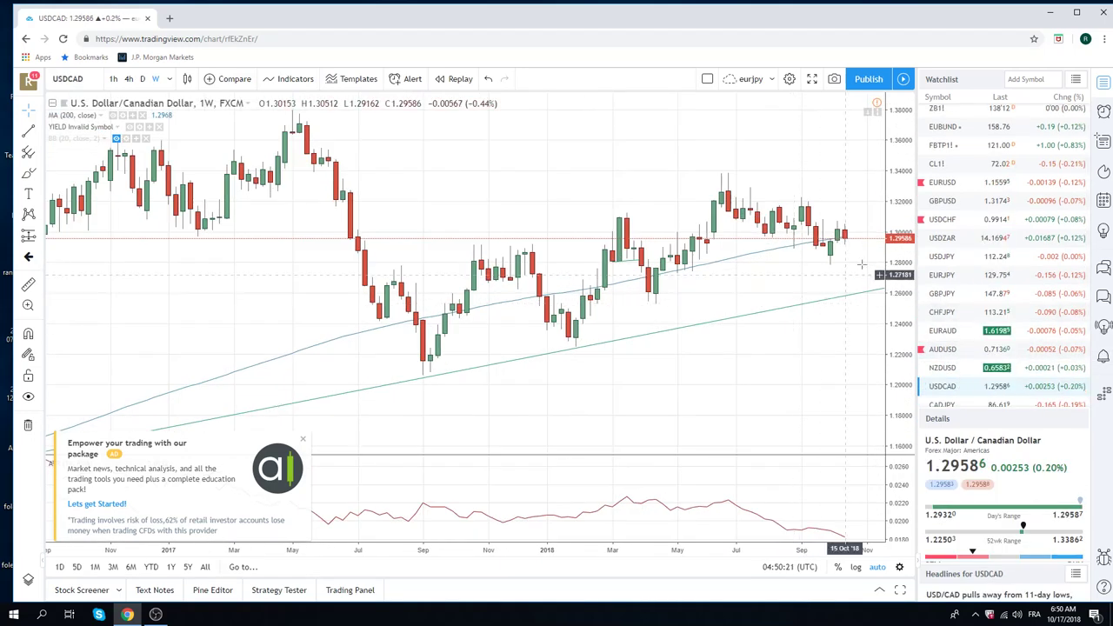
# - Switch USDCAD to 4-hour candles and zoom around the 200-period average near 1.3002
pyautogui.click(129, 79)
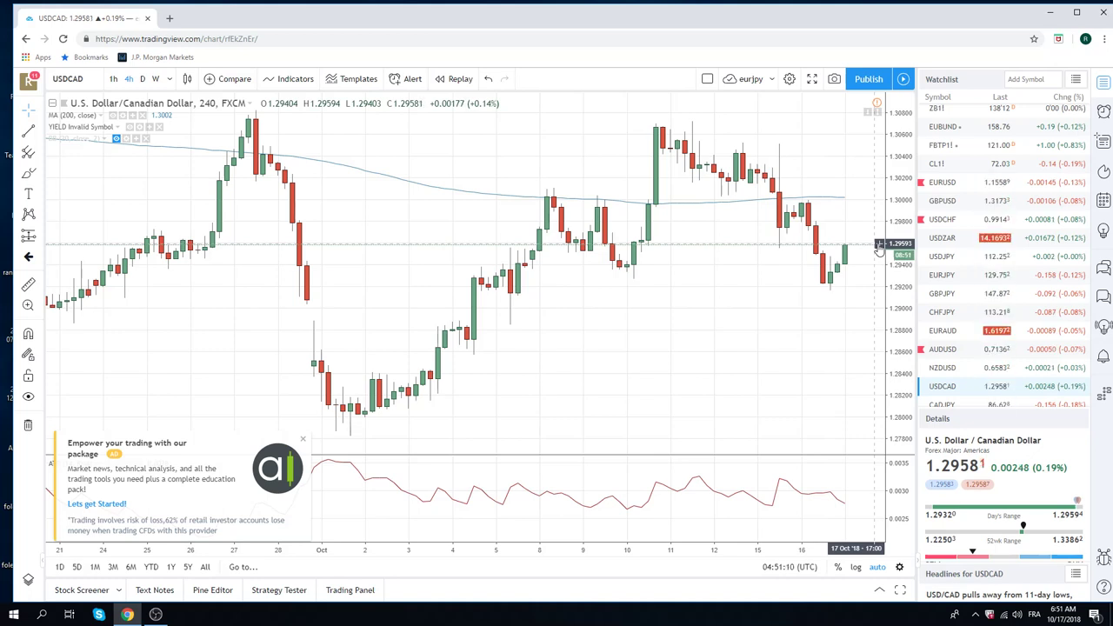
pyautogui.scroll(3, 980, 265)
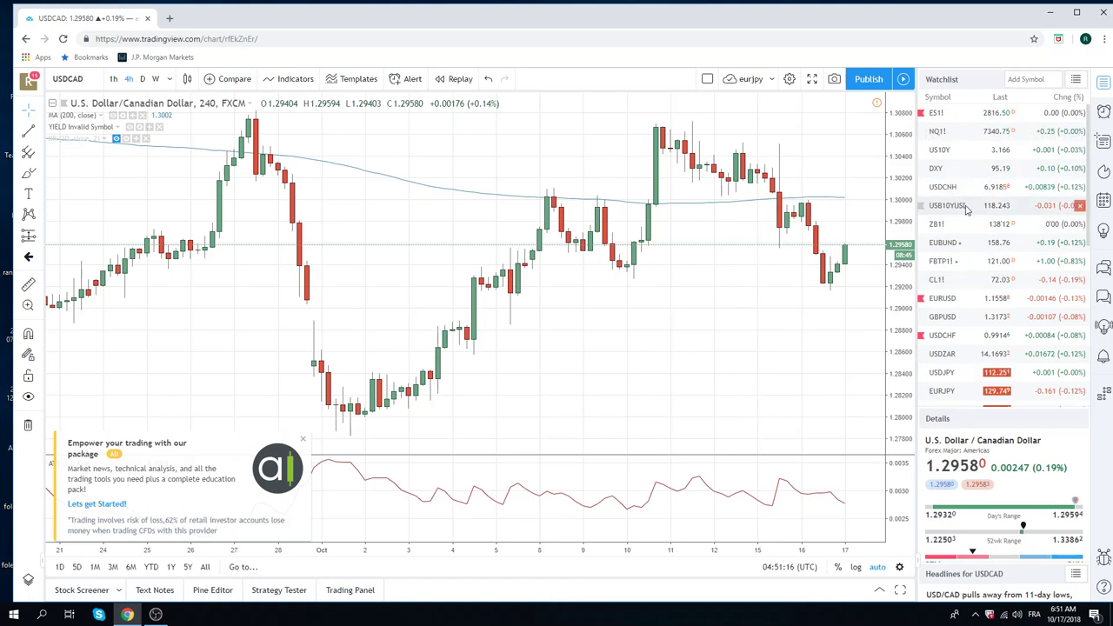
pyautogui.scroll(-2, 965, 210)
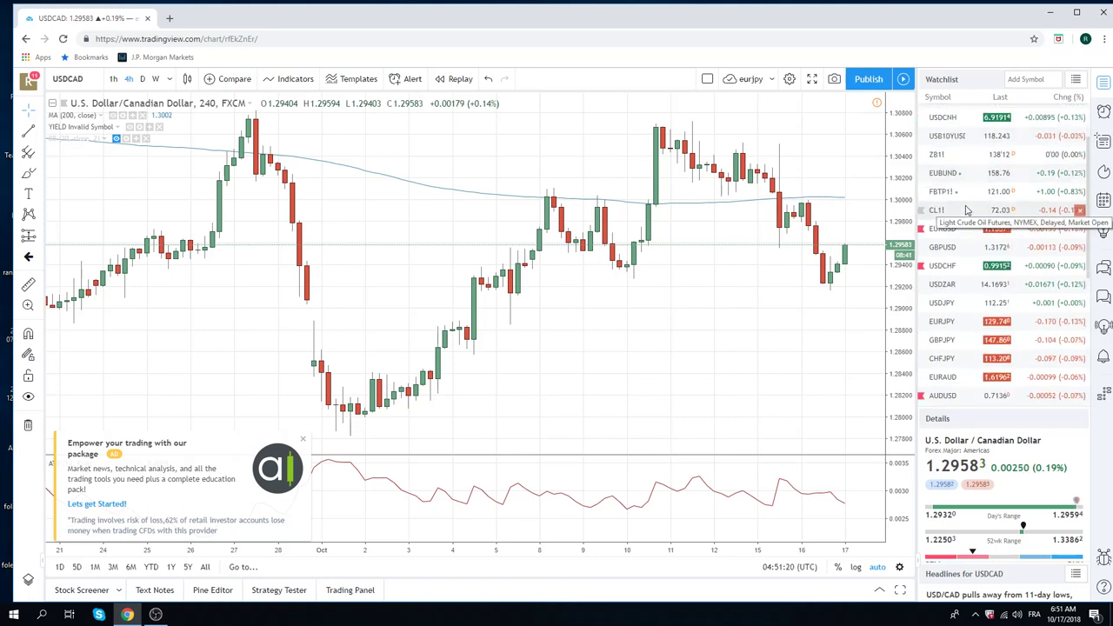
pyautogui.scroll(-1, 965, 210)
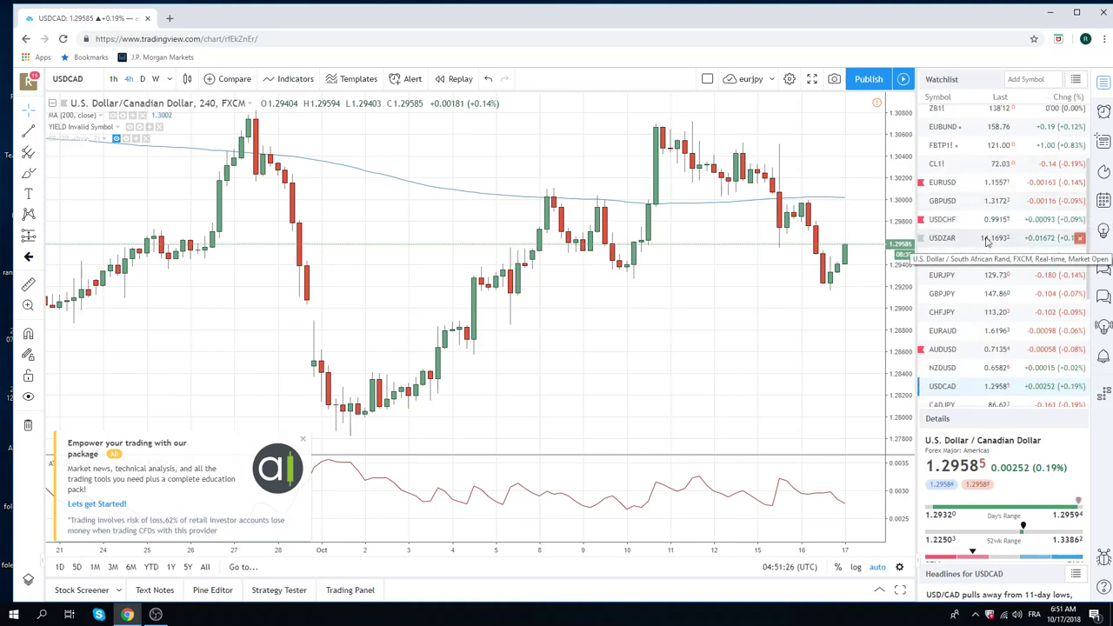
pyautogui.scroll(-1, 985, 243)
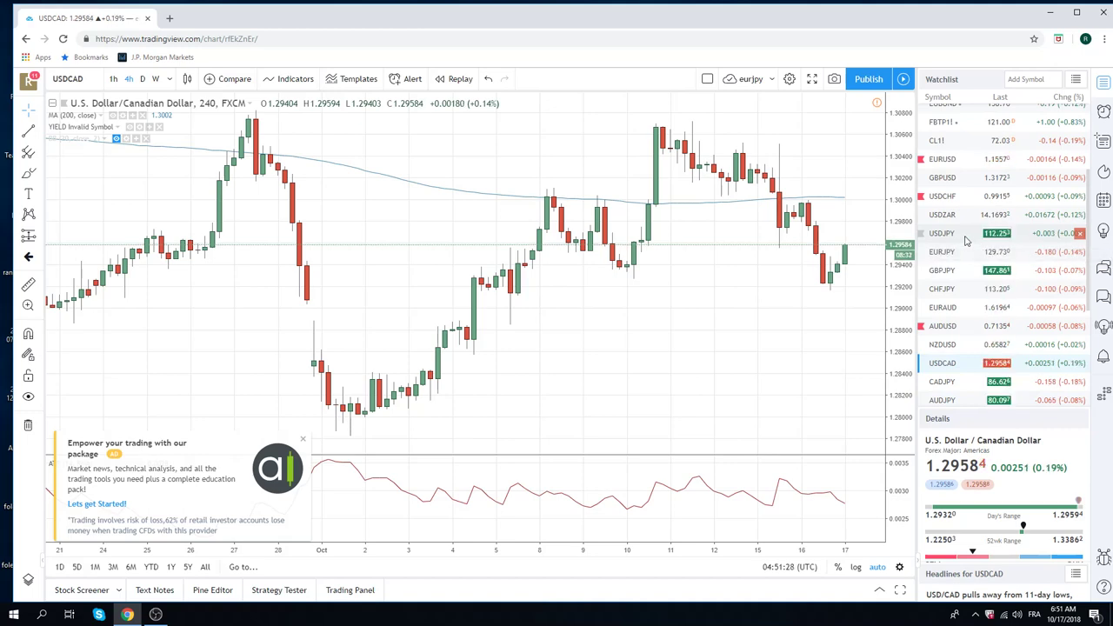
# - Load the 4-hour USDJPY chart, close the sponsor ad and choose Hide for now on the upgrade prompt
pyautogui.click(949, 236)
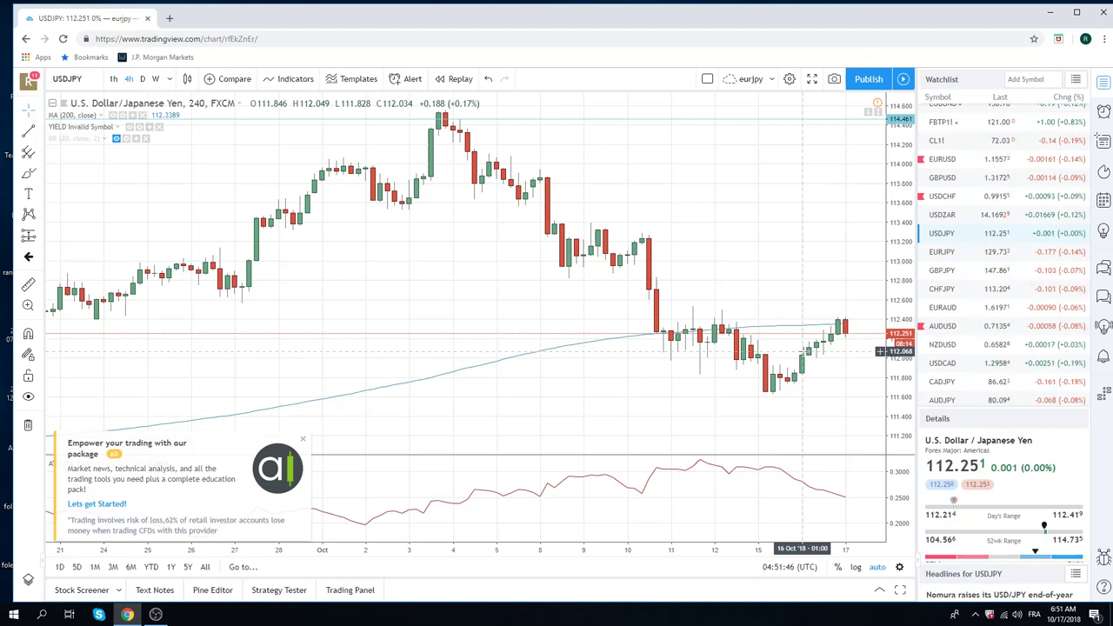
pyautogui.click(306, 445)
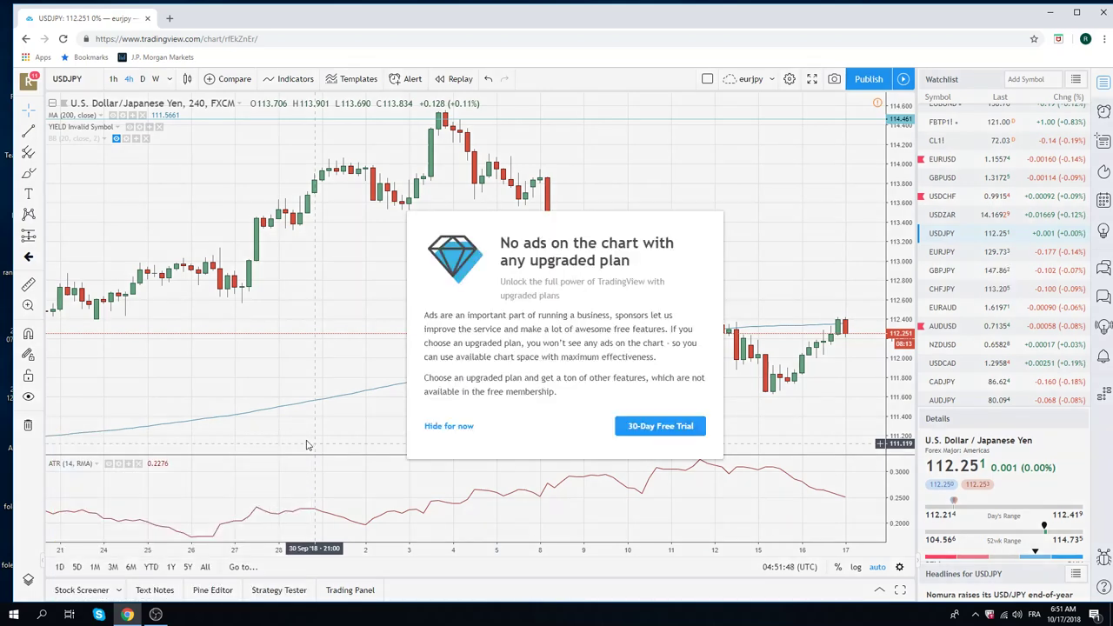
pyautogui.click(438, 425)
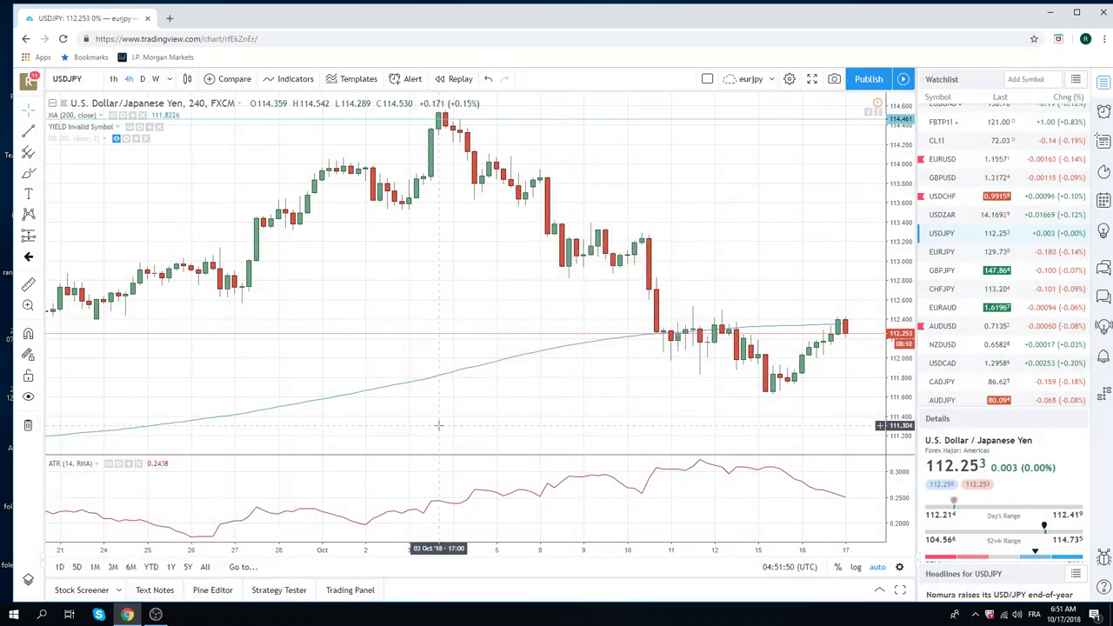